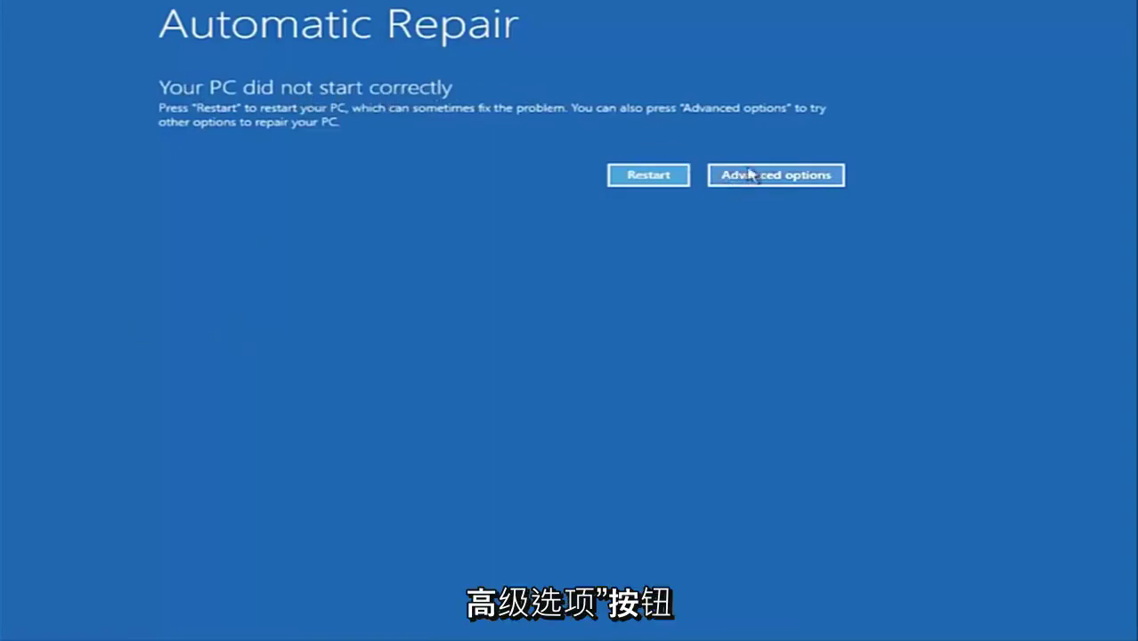
# - Navigate from Automatic Repair through Troubleshoot to the Advanced options recovery tools list
pyautogui.click(776, 181)
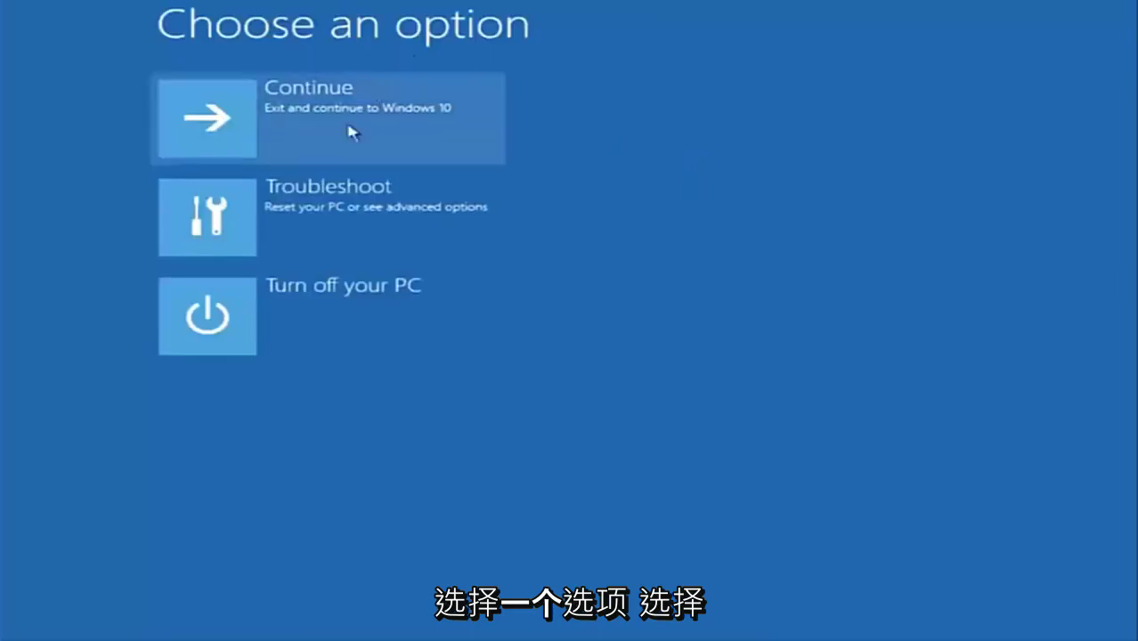
pyautogui.click(275, 219)
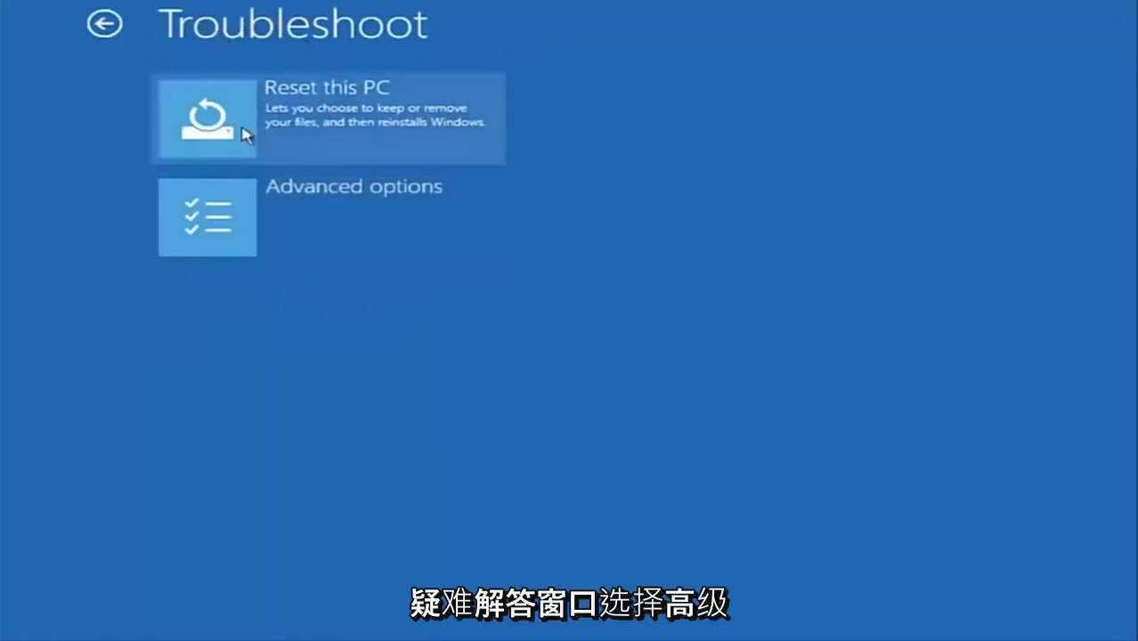
pyautogui.click(265, 210)
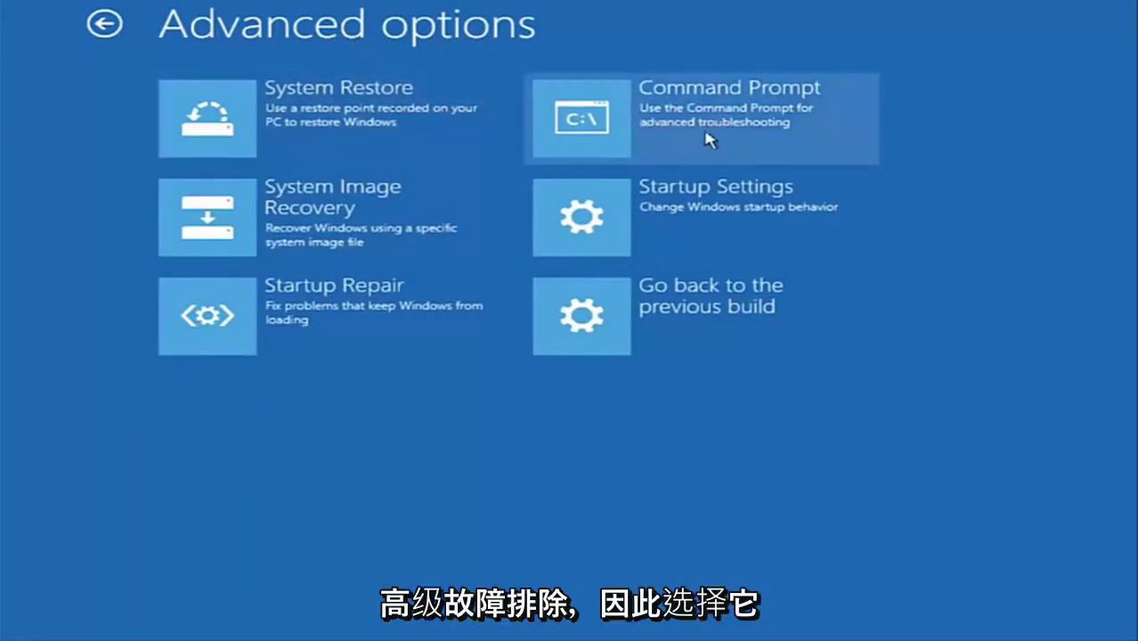
# - Launch Command Prompt, switch to drive C:, and run dir to list its folders
pyautogui.click(629, 125)
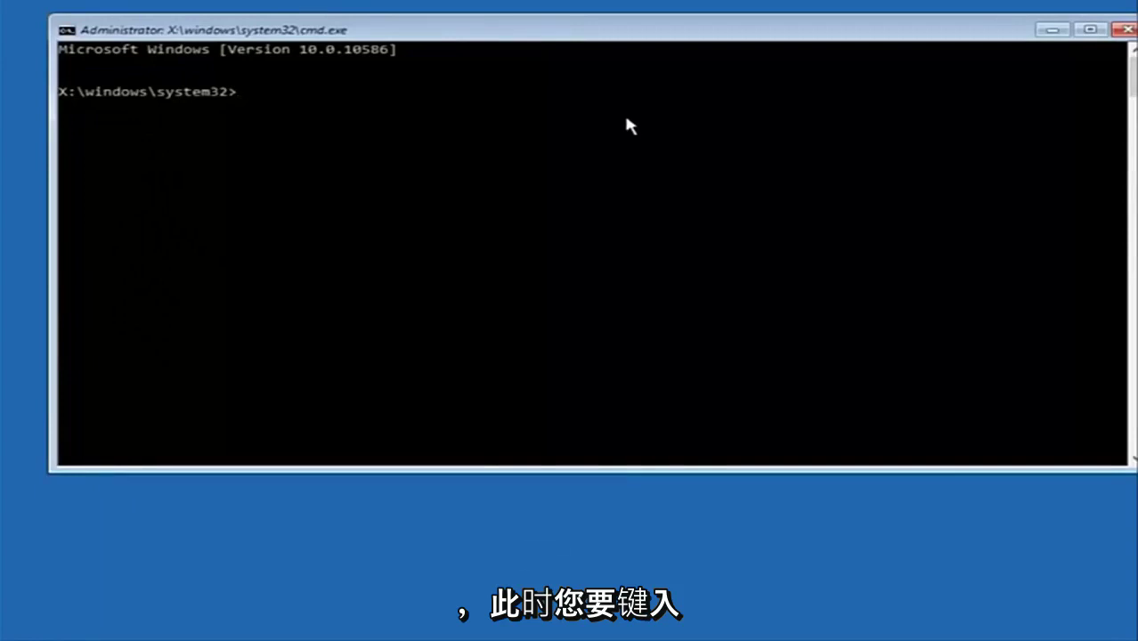
pyautogui.write('c')
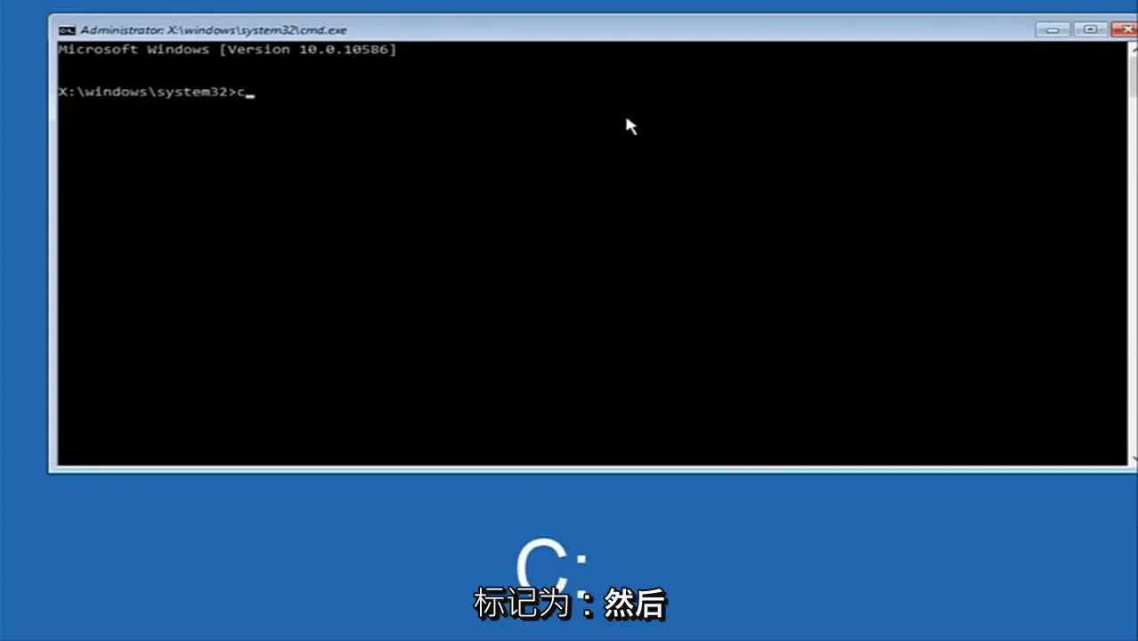
pyautogui.write(':')
pyautogui.press('Return')
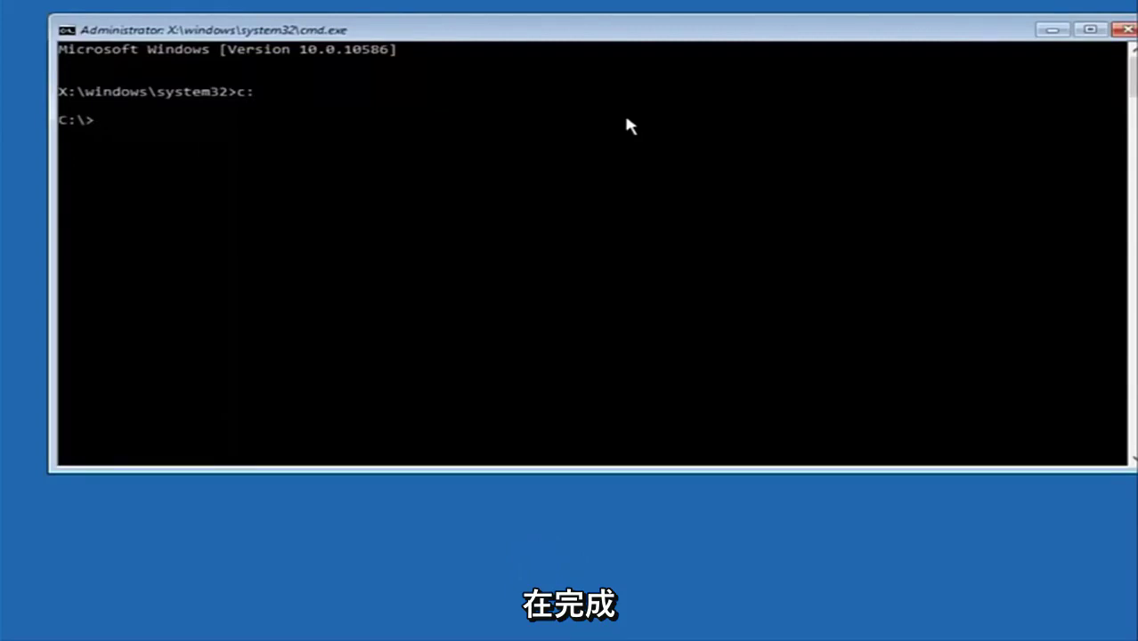
pyautogui.write('dir')
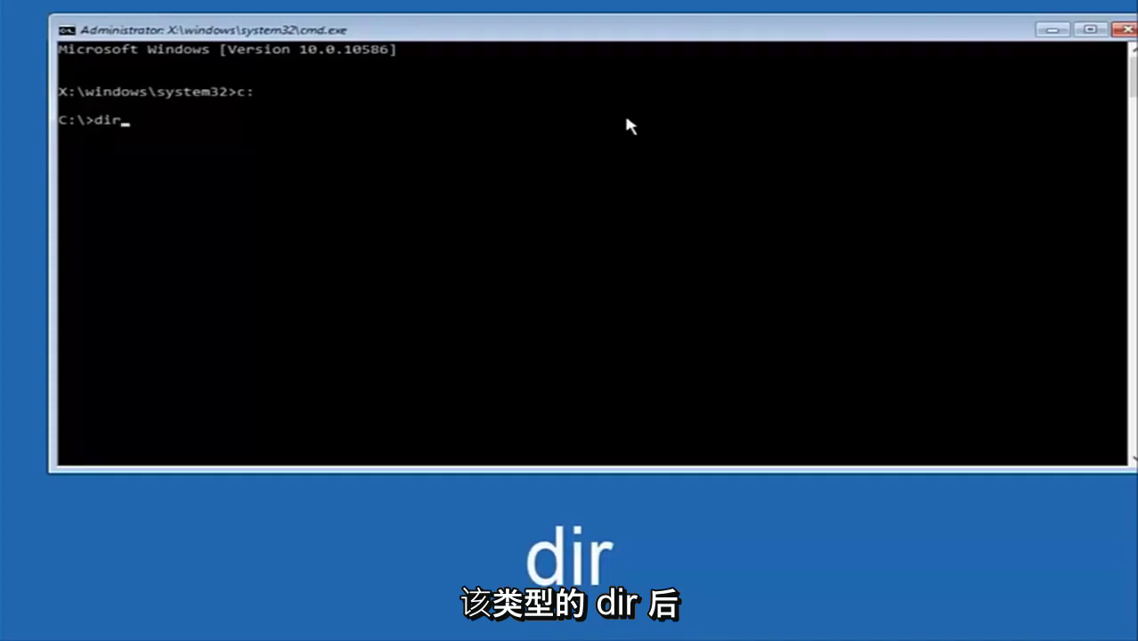
pyautogui.press('Return')
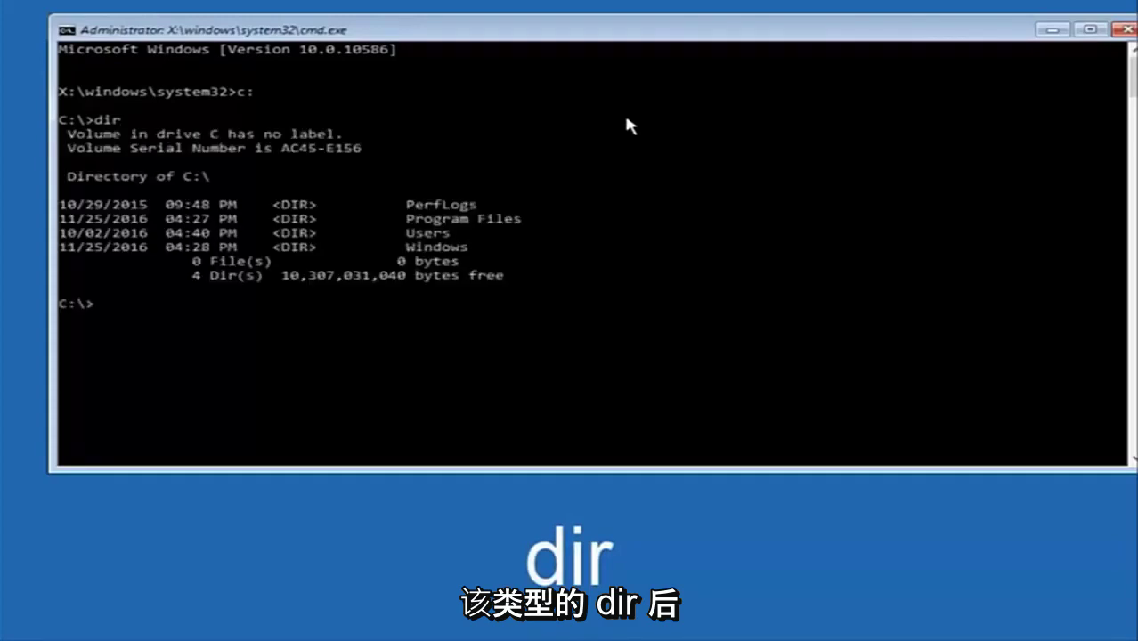
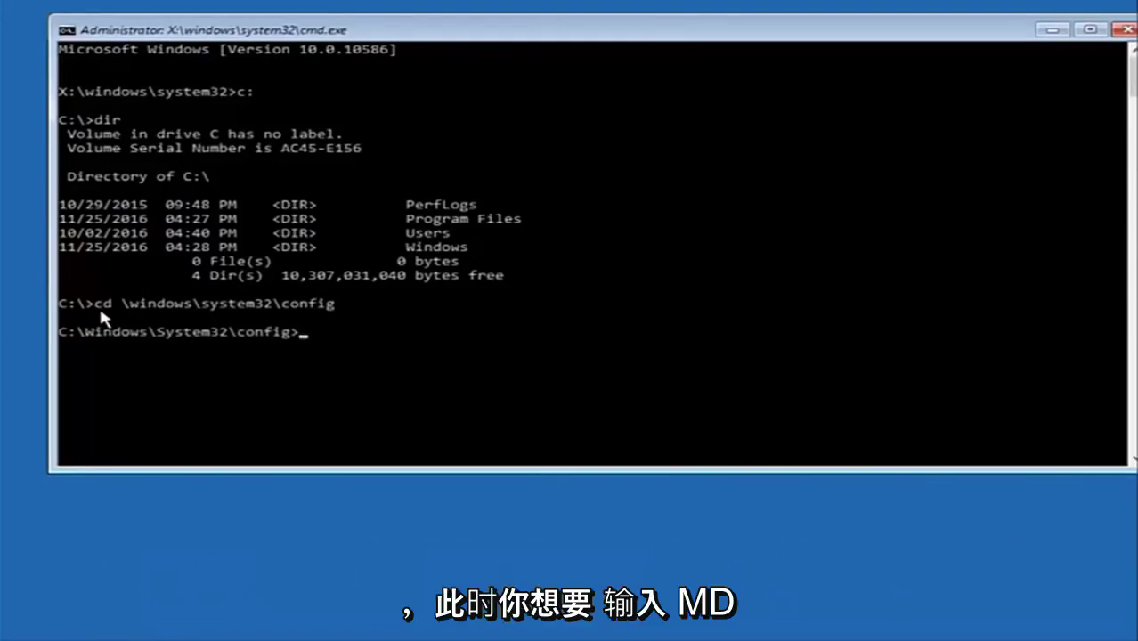
# - Create a Backup directory in C:\Windows\System32\config with MD Backup
pyautogui.write('MD')
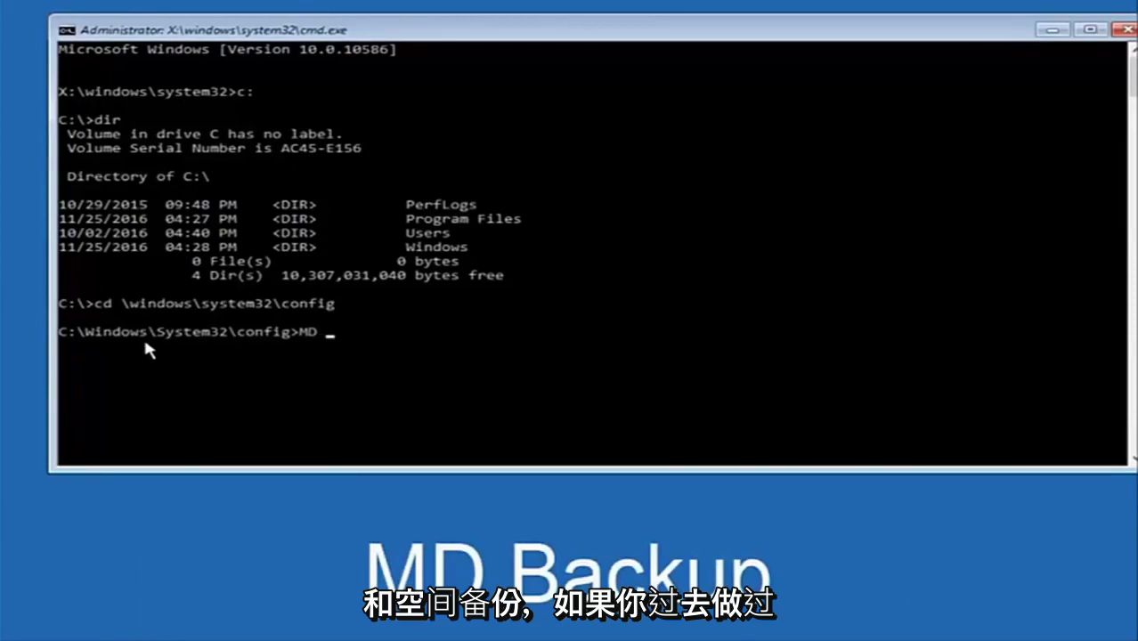
pyautogui.write(' Backup')
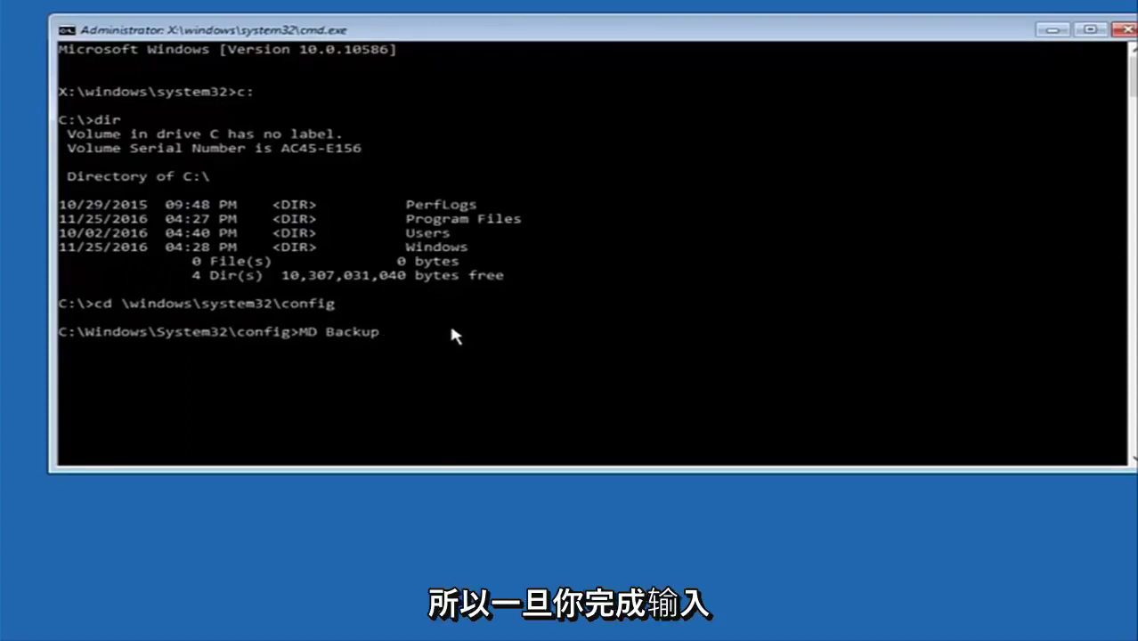
pyautogui.press('Return')
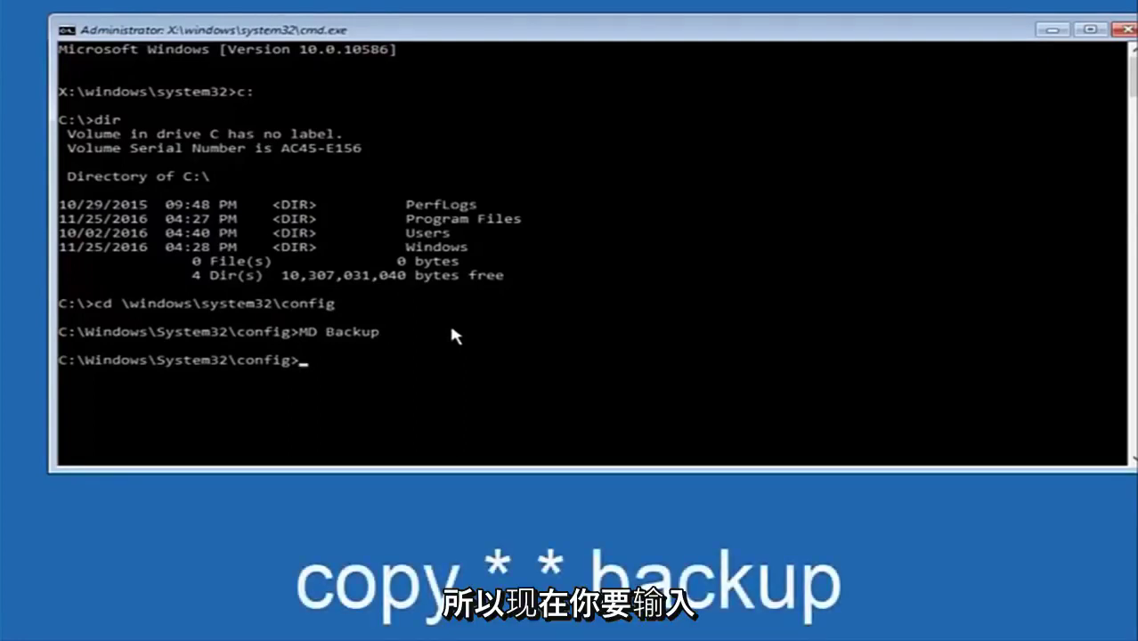
# - Enter copy *.* backup at the config prompt to copy all registry files into Backup
# - Run 'copy *.* backup' in C:\Windows\System32\config to copy all ten config files into Backup
pyautogui.write('copy *.*')
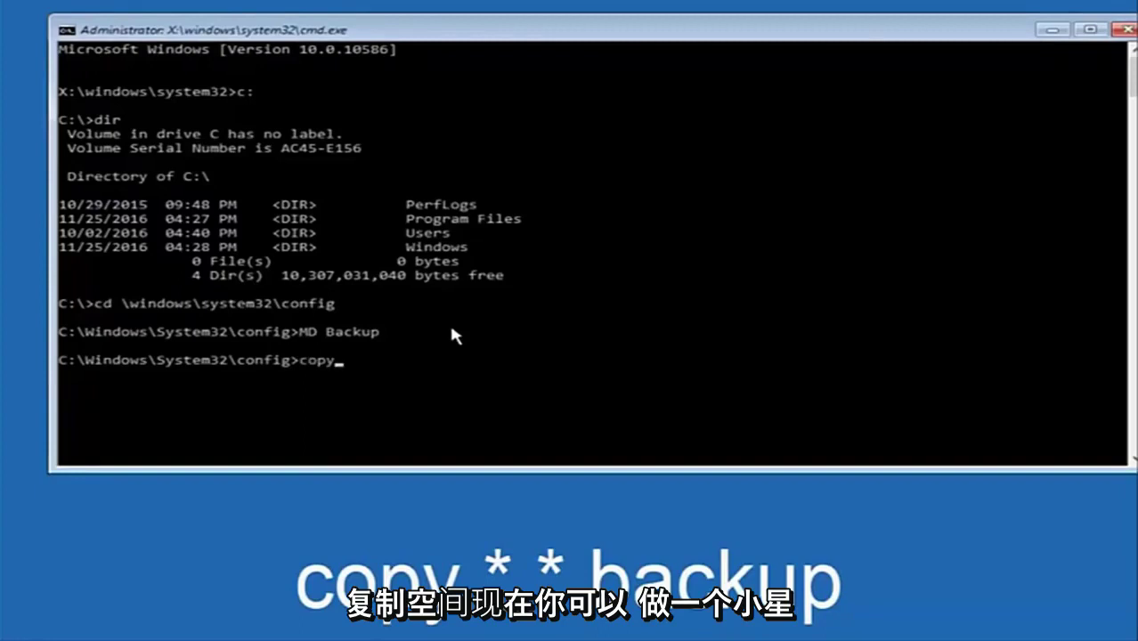
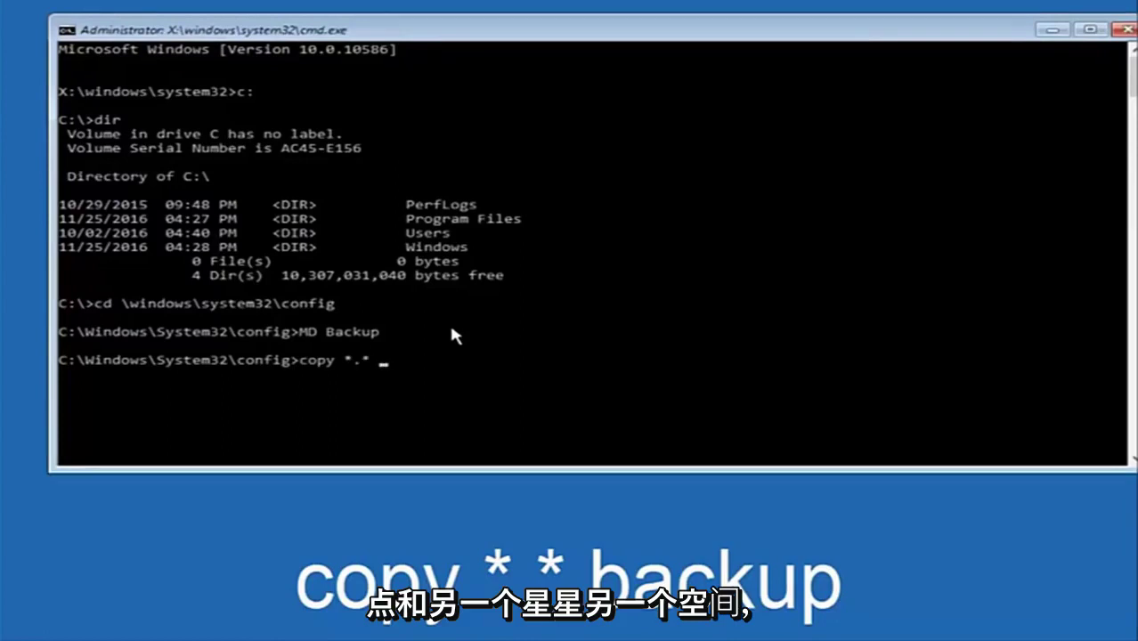
# - Enter copy *.* backup at the config prompt to copy all registry files into Backup
# - Run 'copy *.* backup' in C:\Windows\System32\config to copy all ten config files into Backup
pyautogui.write(' backup')
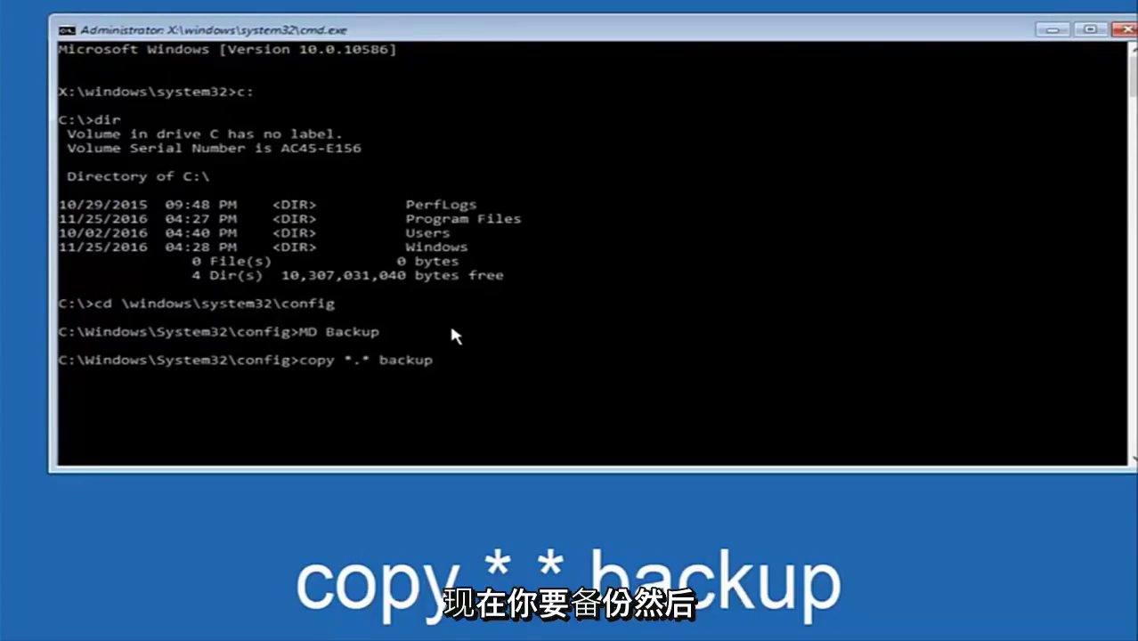
pyautogui.press('Return')
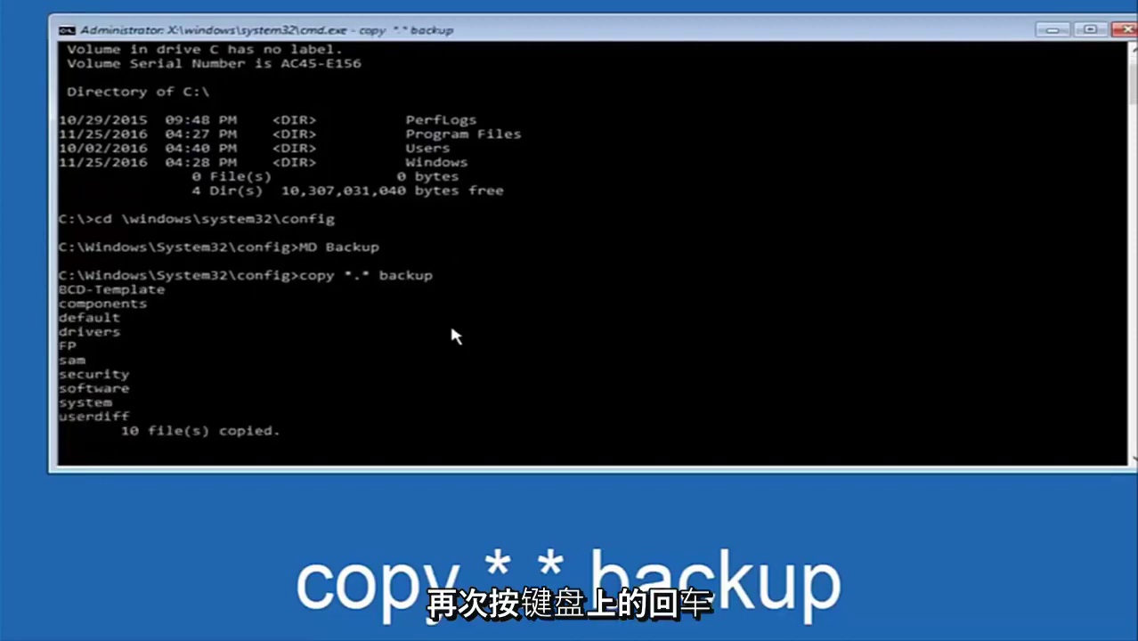
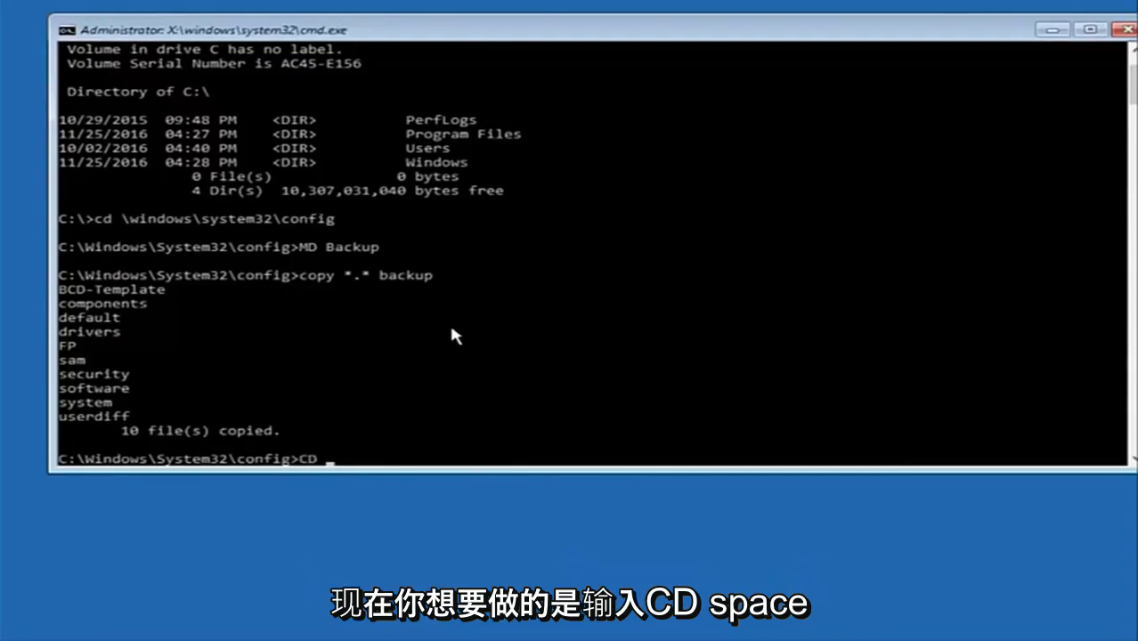
# - Change the working folder from config to its RegBack subfolder with CD regback
pyautogui.write('re')
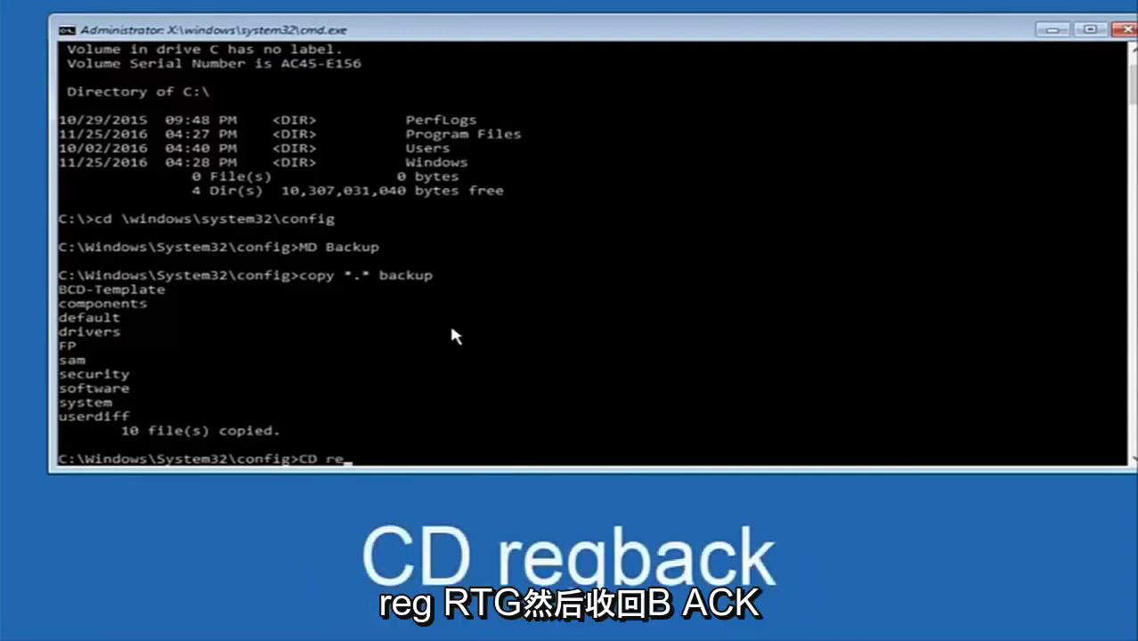
pyautogui.write('gback')
pyautogui.press('Return')
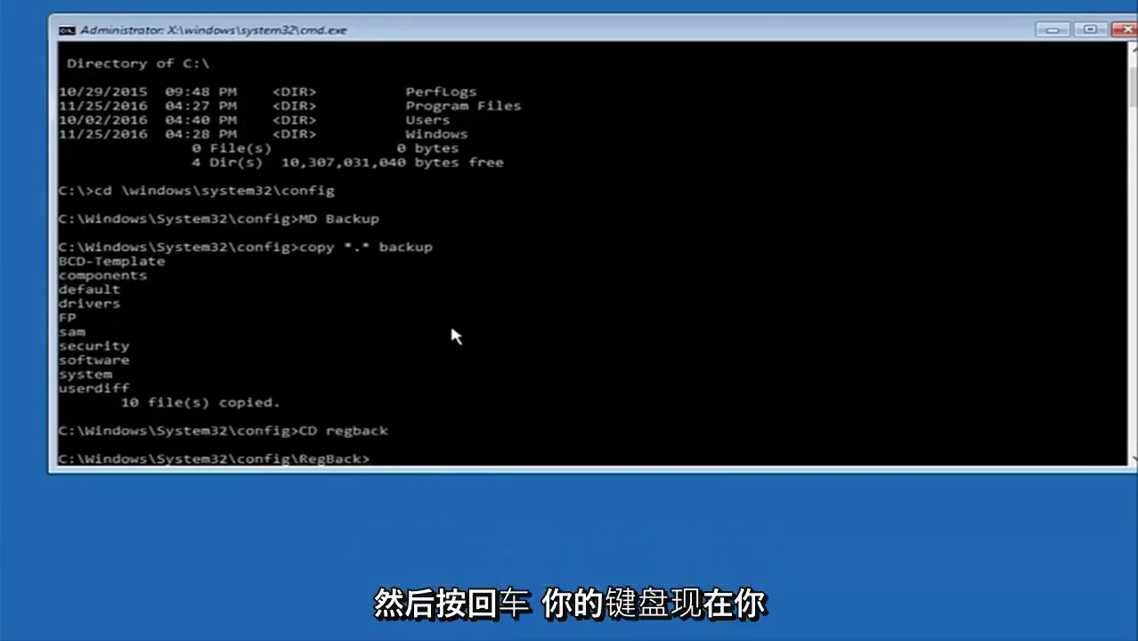
pyautogui.write('dir')
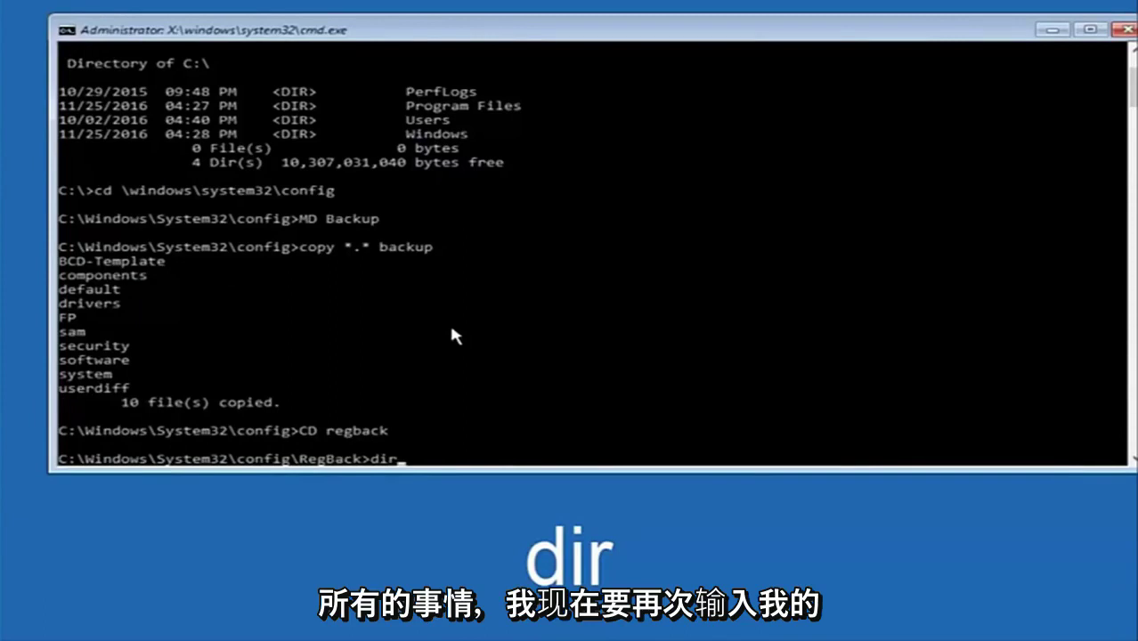
# - List RegBack's contents: DEFAULT, SAM, SECURITY, SOFTWARE and SYSTEM, all 0 bytes
pyautogui.press('Return')
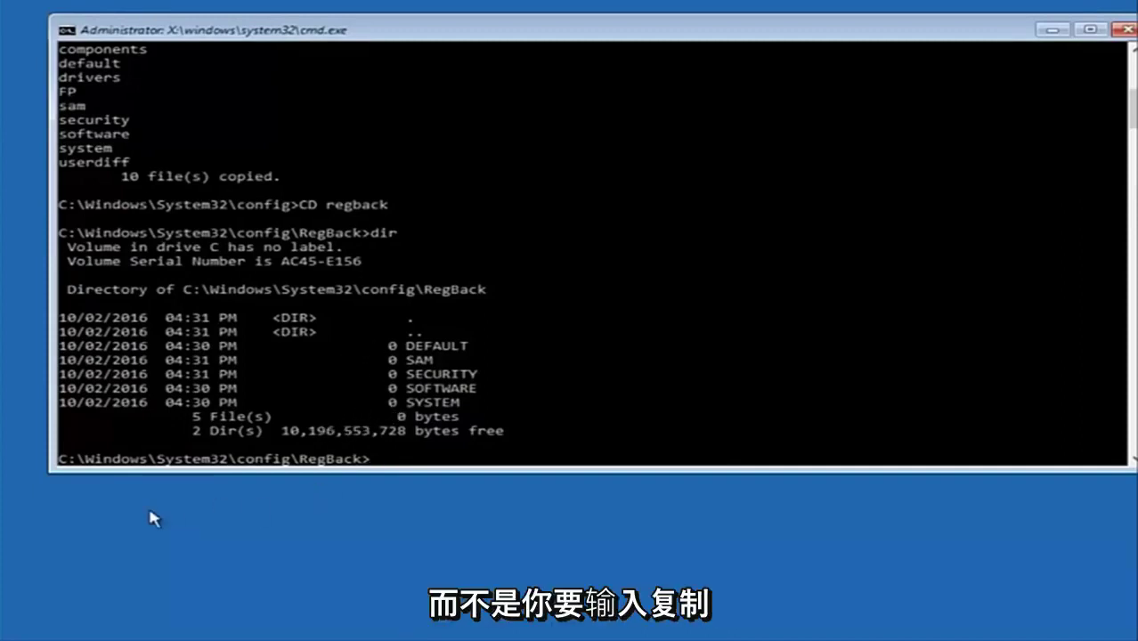
# - Correct the mistyped text and begin a copy command at the RegBack prompt
pyautogui.write('vop')
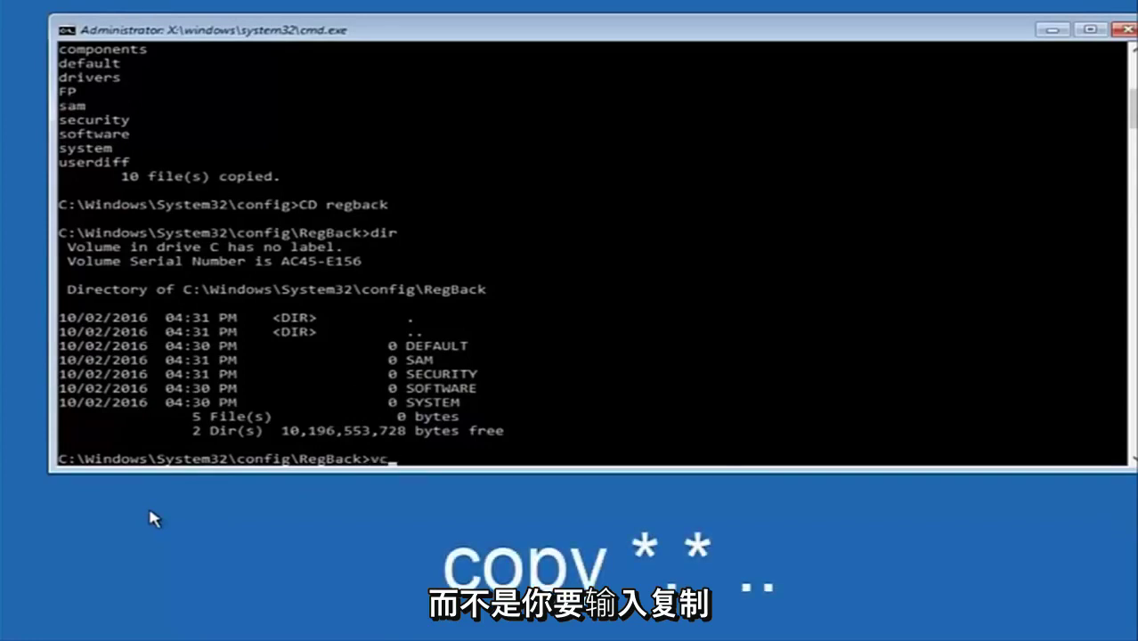
pyautogui.press('BackSpace')
pyautogui.press('BackSpace')
pyautogui.press('BackSpace')
pyautogui.write('copy *.* ..')
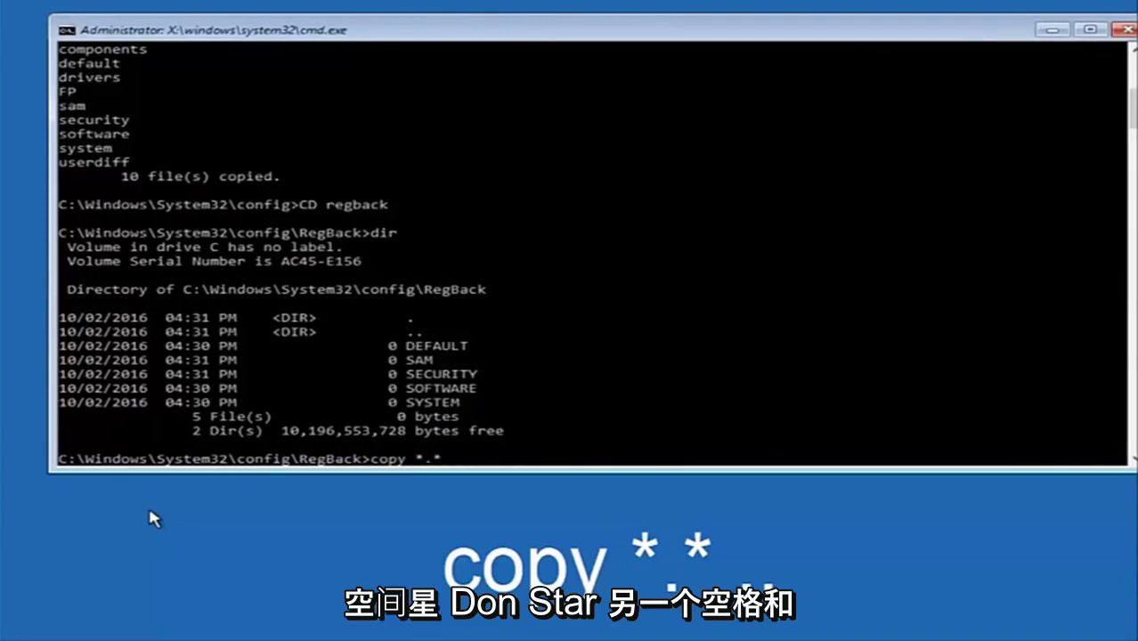
# - Copy all RegBack hives (DEFAULT, SAM, SECURITY, SOFTWARE, SYSTEM) up into config, overwriting all originals
pyautogui.write(' ..')
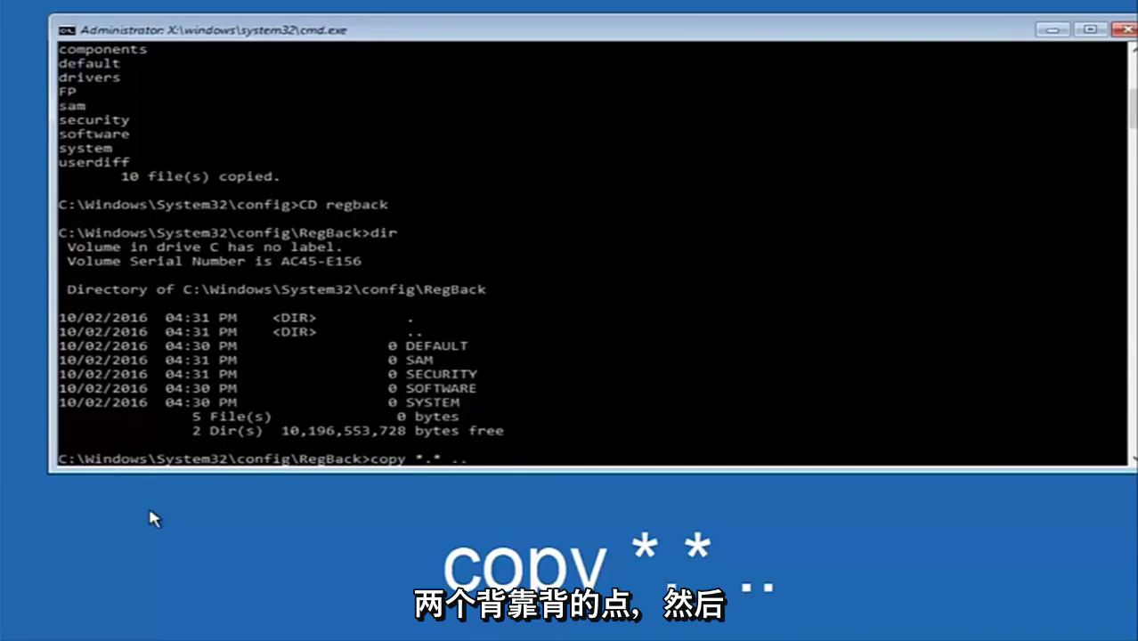
pyautogui.press('Return')
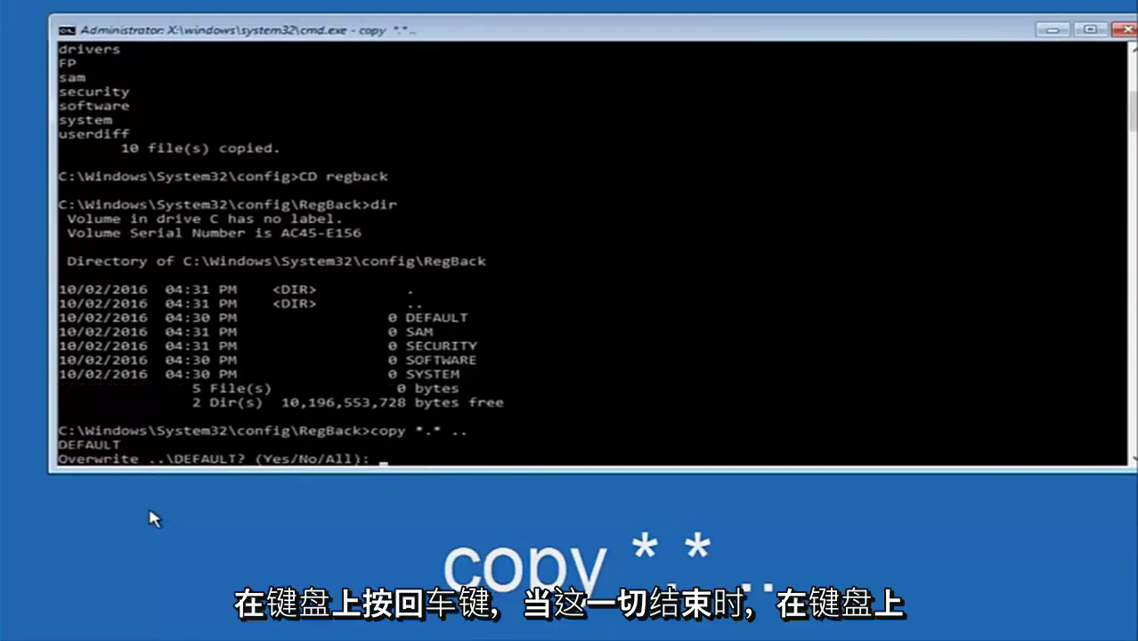
pyautogui.write('A')
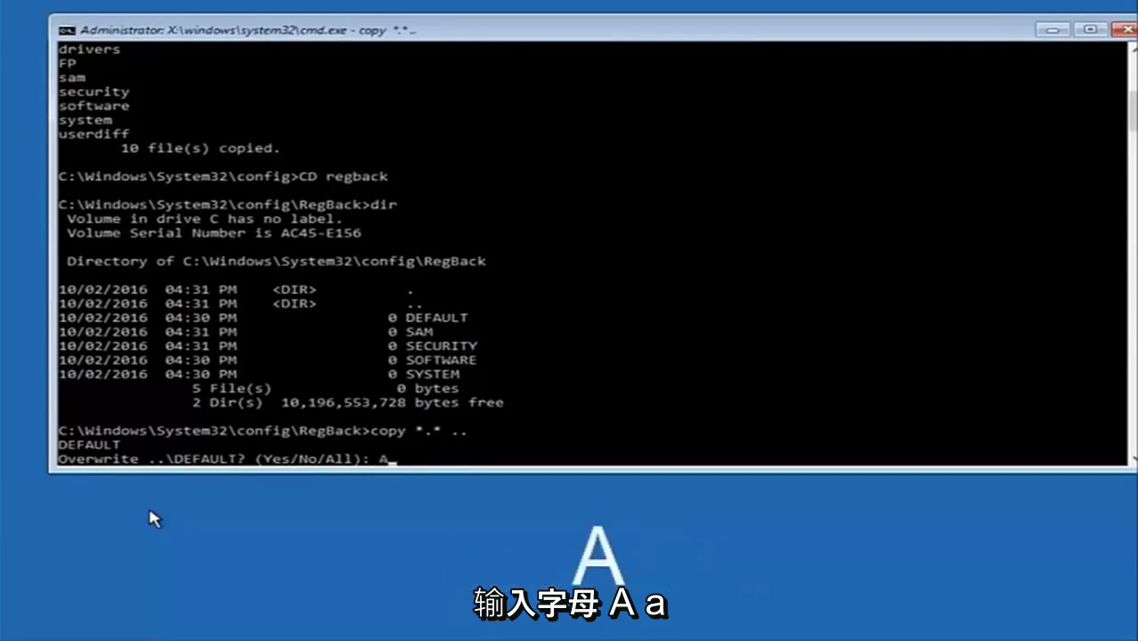
pyautogui.write('A')
pyautogui.press('Return')
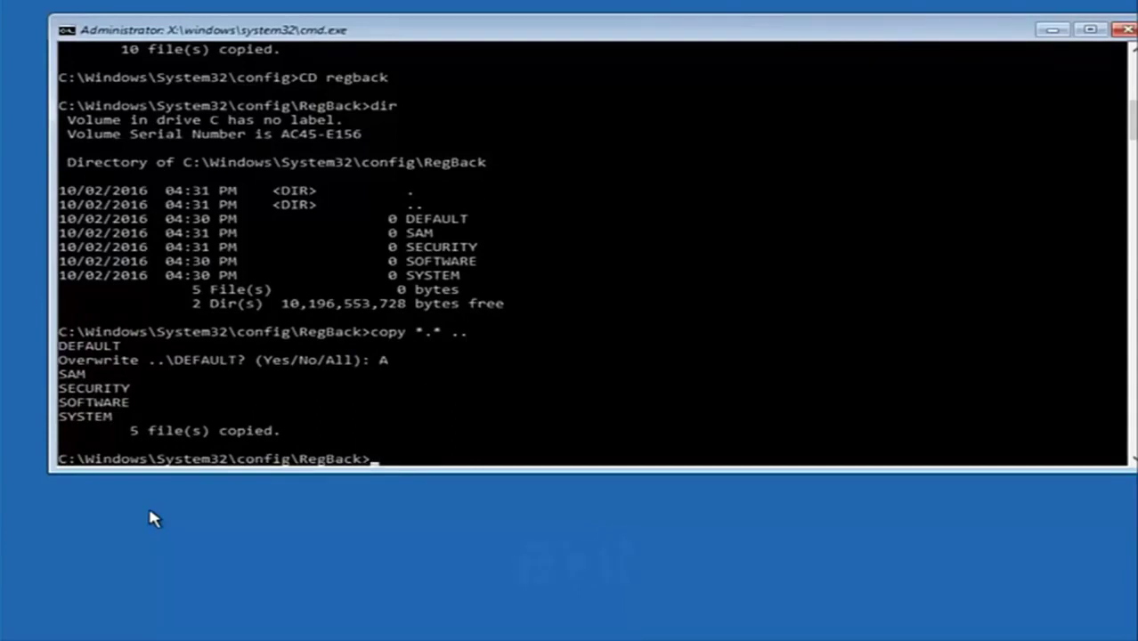
# - Exit the command prompt to return to the Choose an option screen
pyautogui.write('exit')
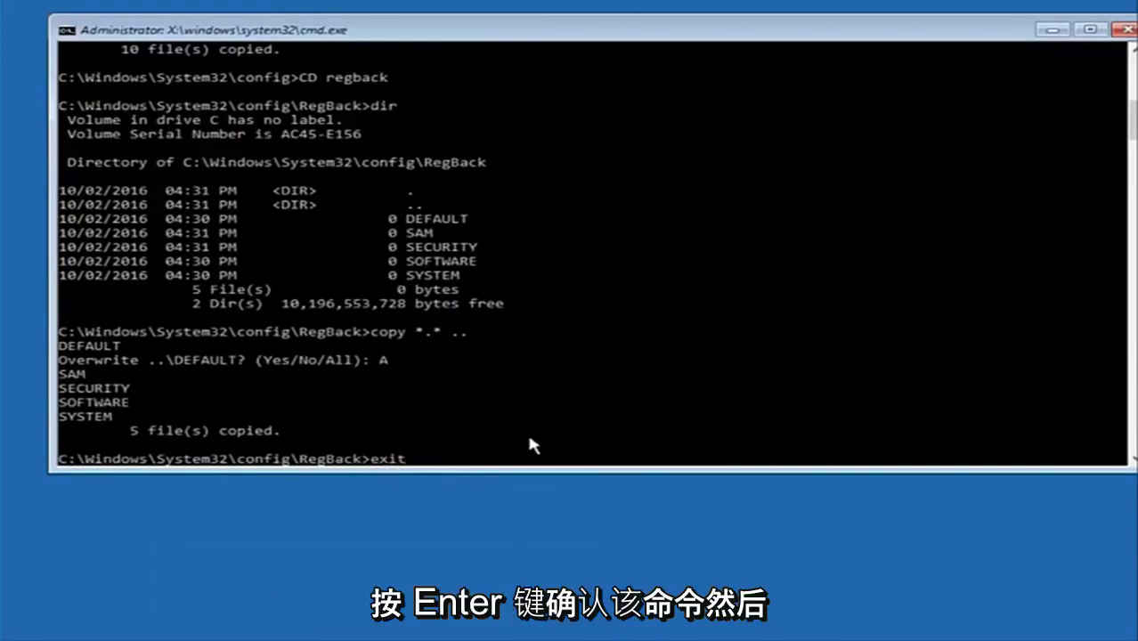
pyautogui.press('Return')
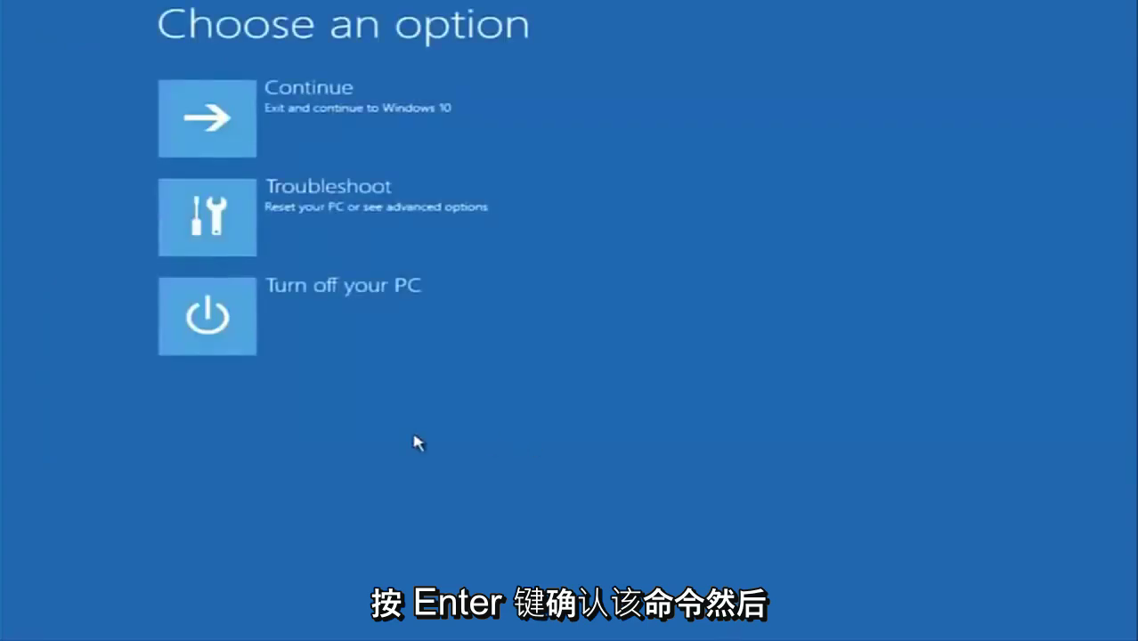
# - Choose Continue to exit recovery and boot into Windows 10
pyautogui.click(229, 134)
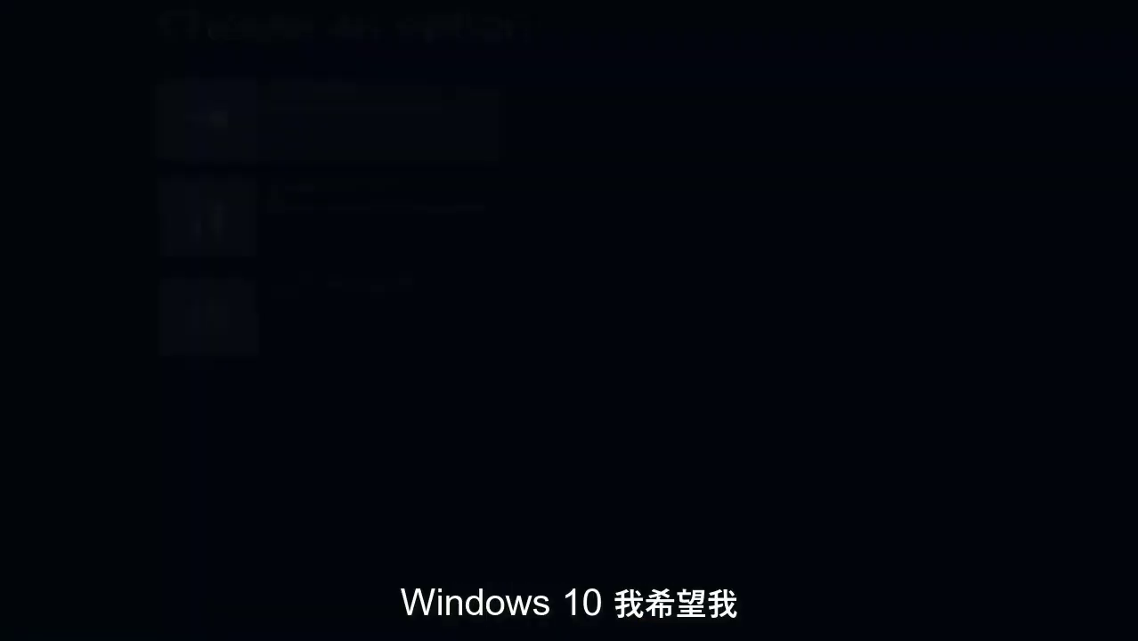